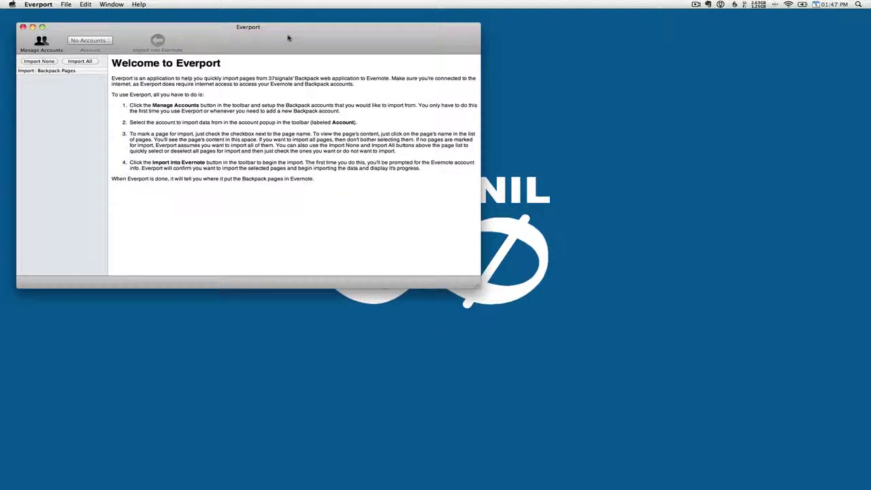
Nudge the Everport welcome window slightly up and to the left
drag(289, 38, 284, 34)
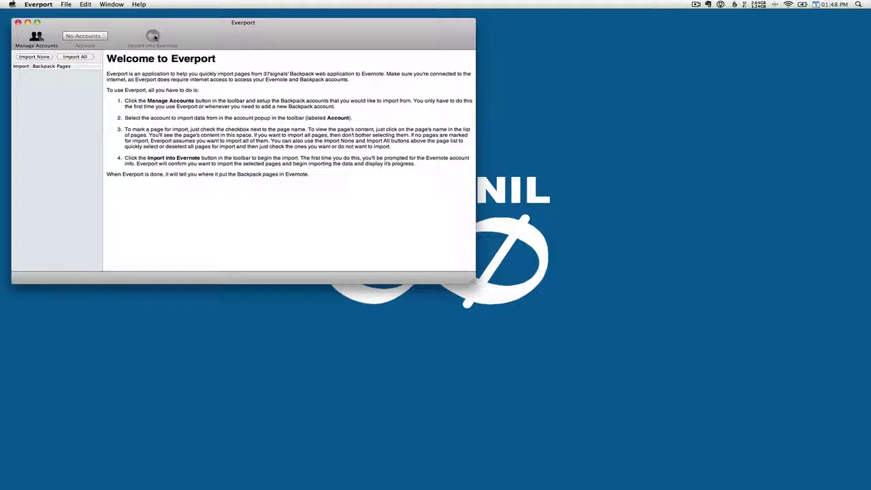
Create a new Backpack account entry with the site name, user name and password, then click Done
click(38, 36)
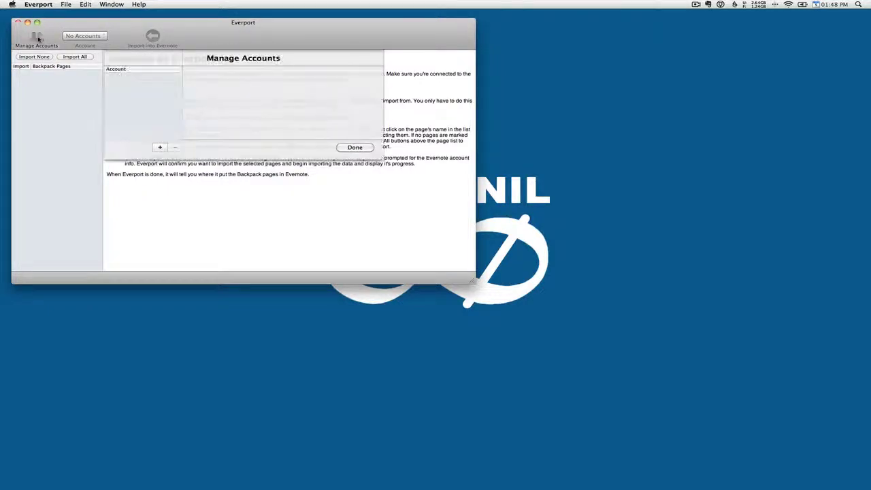
click(161, 148)
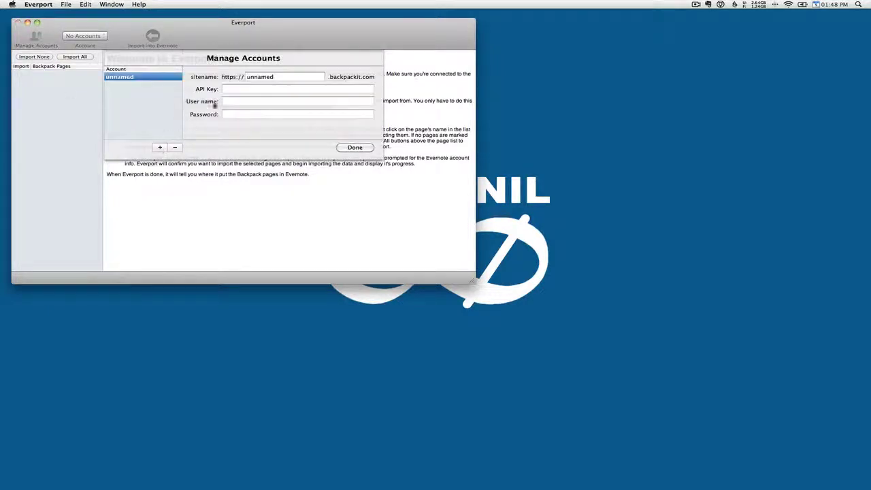
double_click(253, 77)
text(ar)
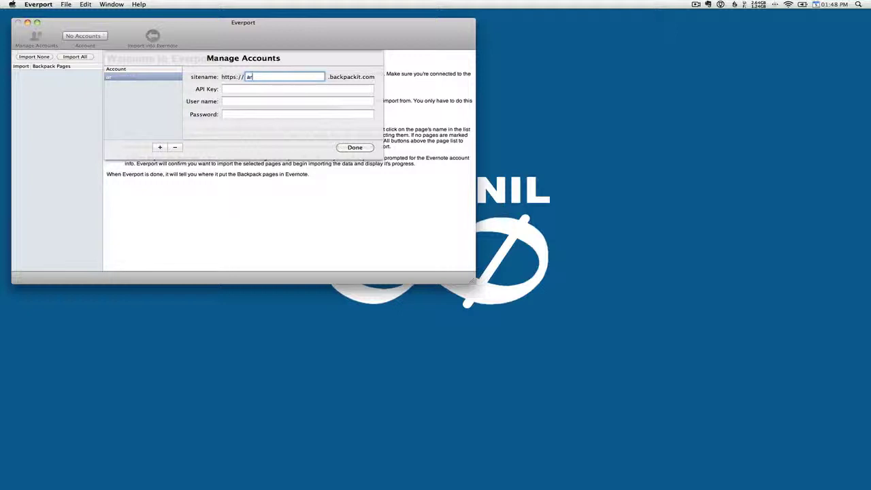
text(torius)
key(Tab)
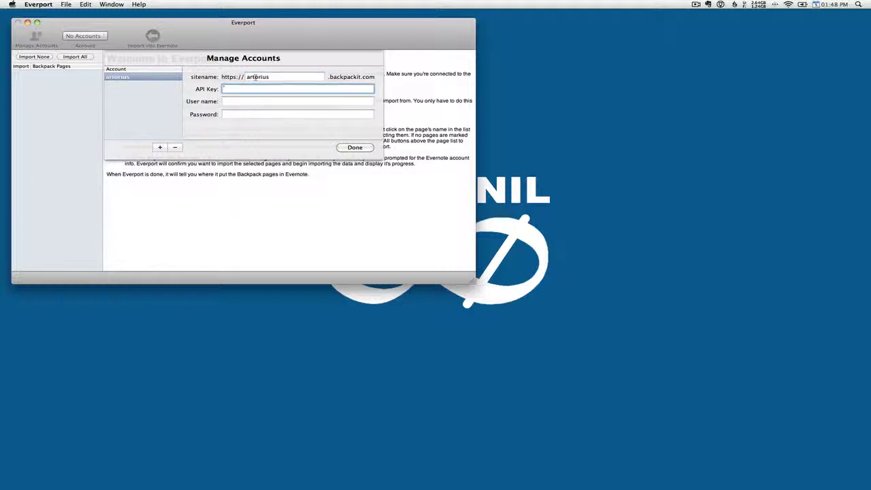
key(Tab)
key(Tab)
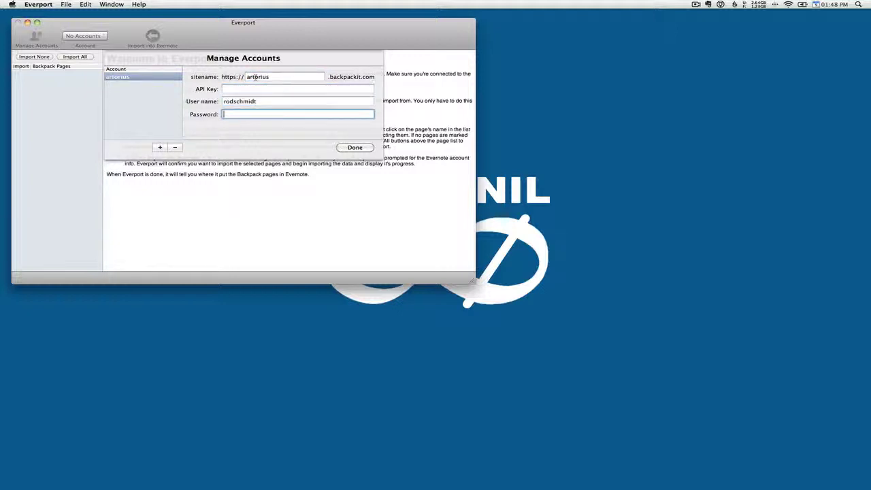
text(••)
key(shift+Tab)
key(shift+Tab)
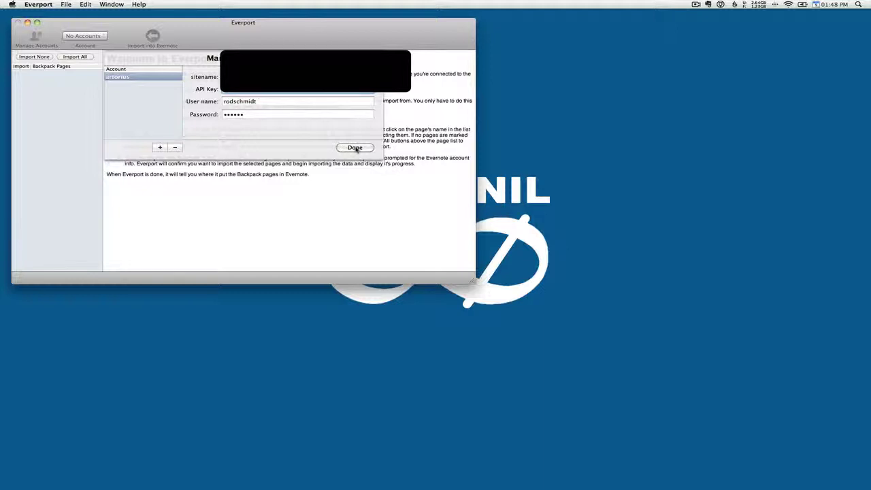
click(356, 148)
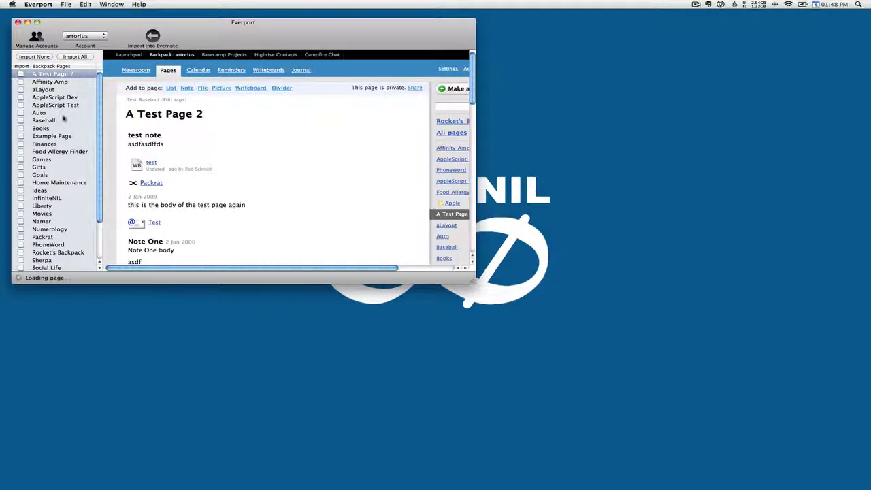
Open A Test Page 2 from the loaded page list and scroll through its preview
scroll(65, 94, down, 3)
scroll(63, 109, up, 3)
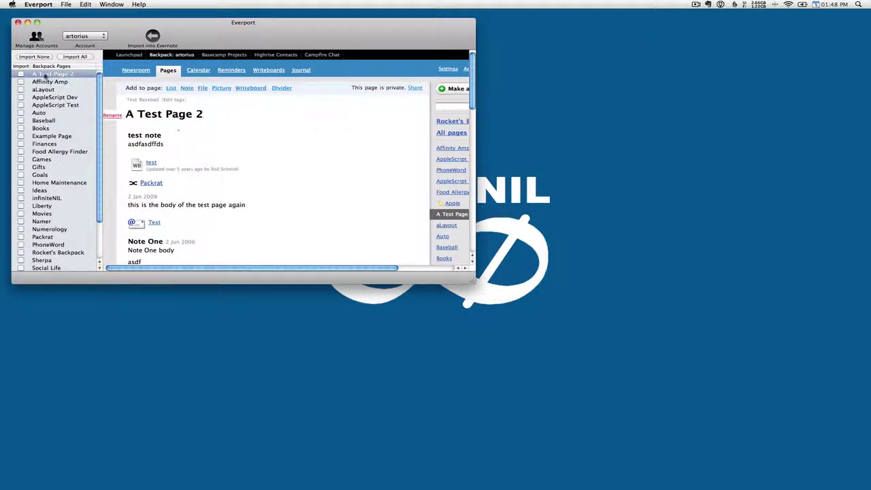
click(73, 76)
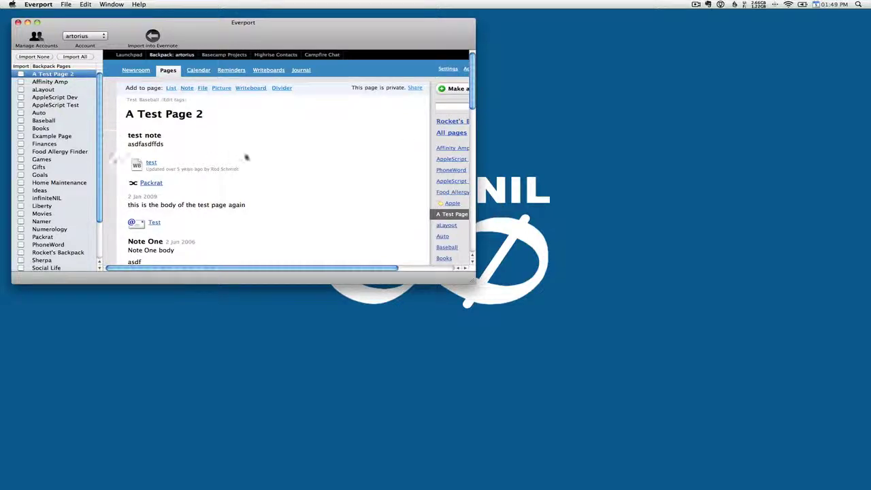
scroll(276, 140, down, 15)
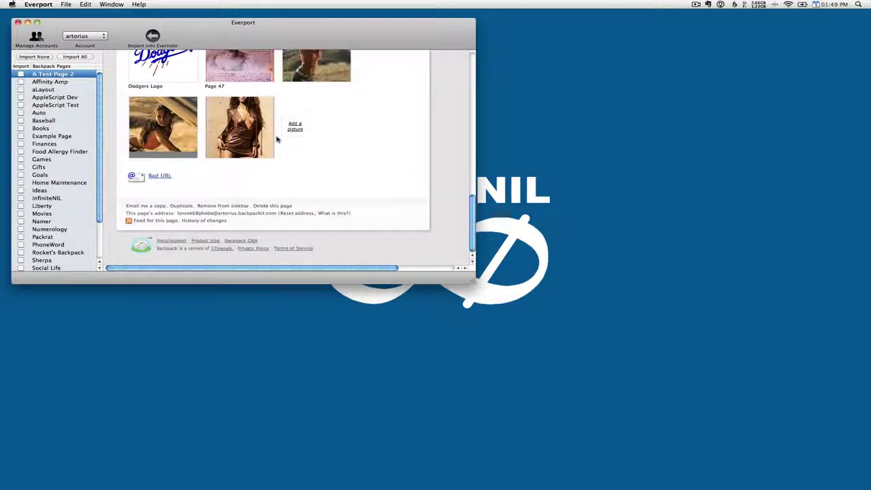
scroll(276, 139, up, 15)
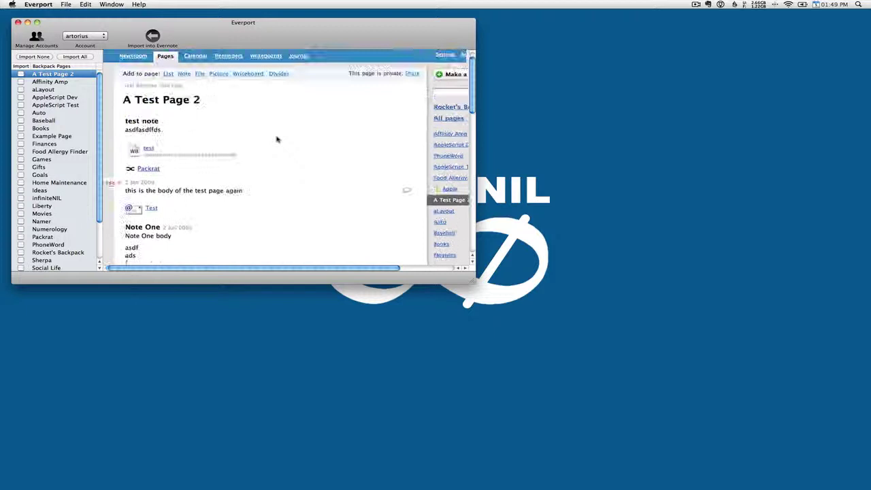
scroll(277, 140, left, 1)
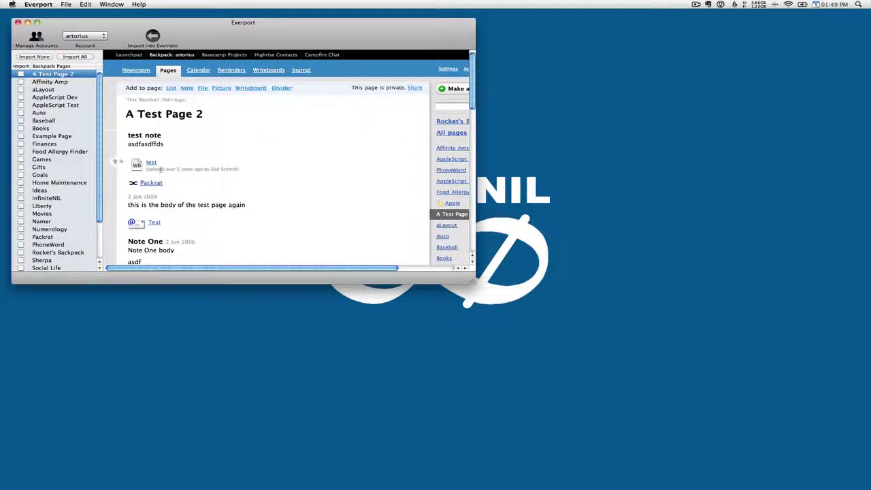
Preview Example Page by scrolling through its contents, then tick its checkbox
click(60, 138)
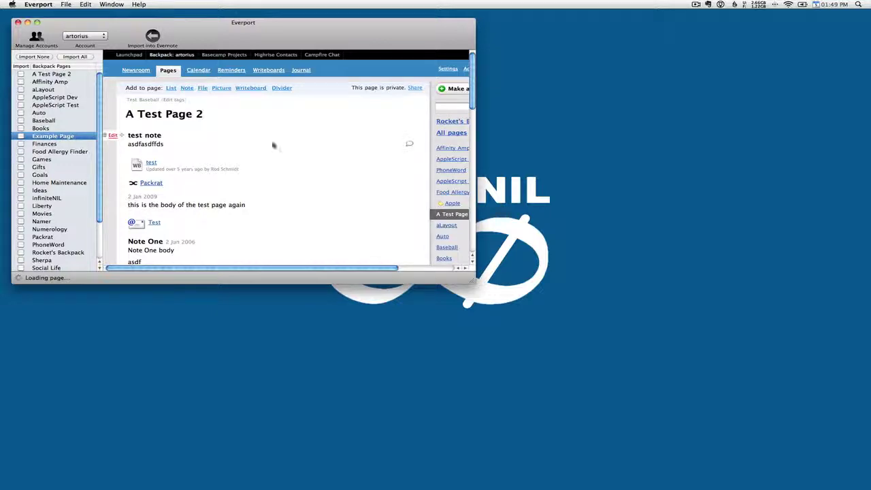
scroll(314, 124, down, 5)
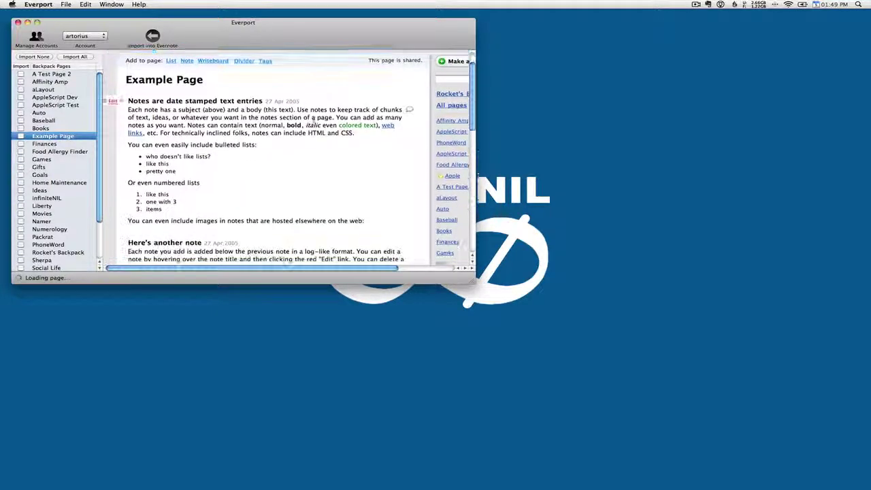
scroll(314, 125, down, 5)
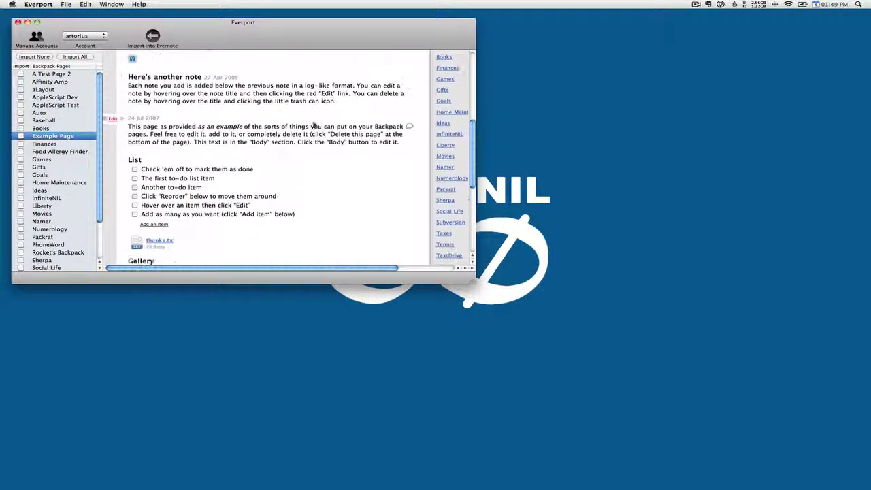
scroll(314, 124, down, 2)
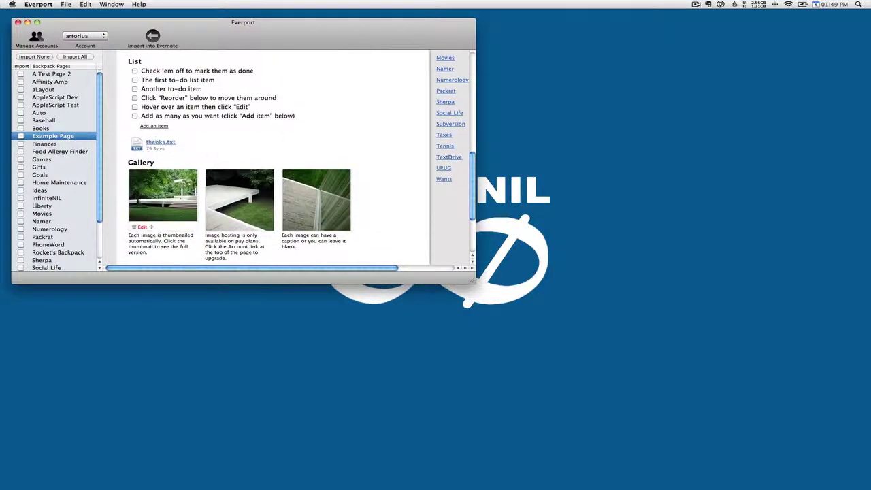
scroll(203, 198, down, 3)
scroll(202, 199, up, 10)
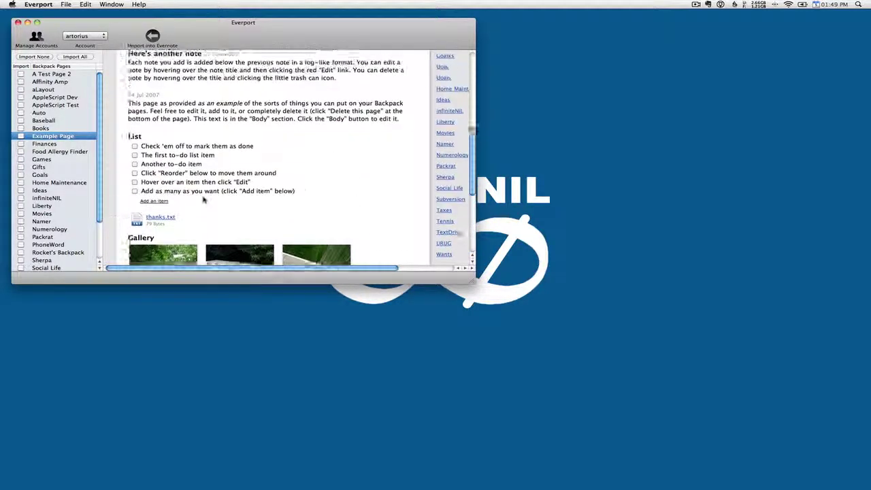
scroll(203, 198, up, 5)
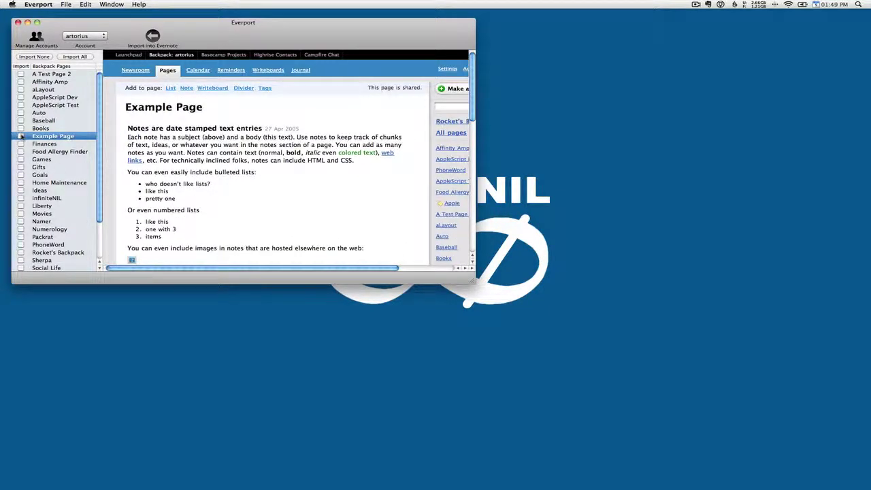
click(21, 136)
Import Example Page into Evernote, confirming the import and choosing Always Allow for the keychain login
click(151, 42)
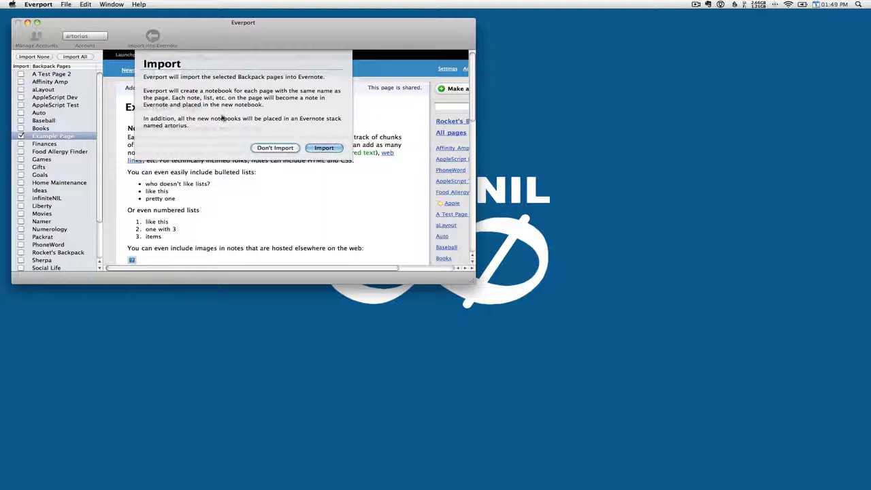
click(332, 150)
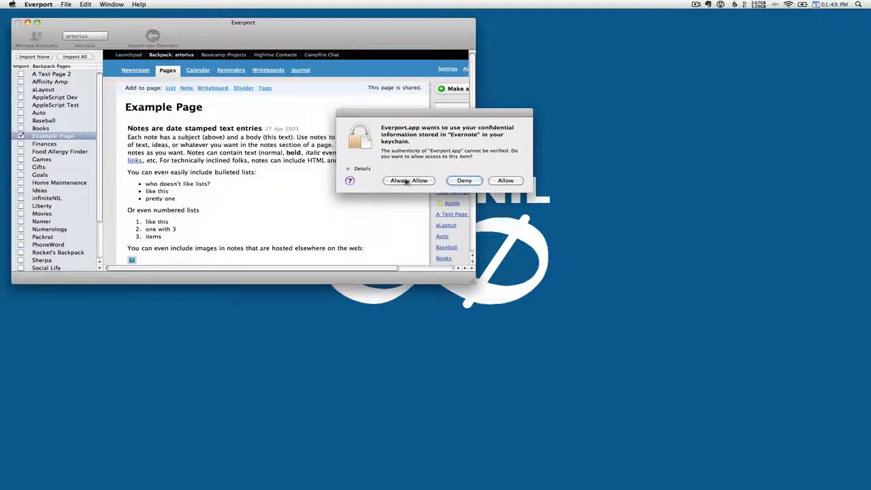
click(409, 180)
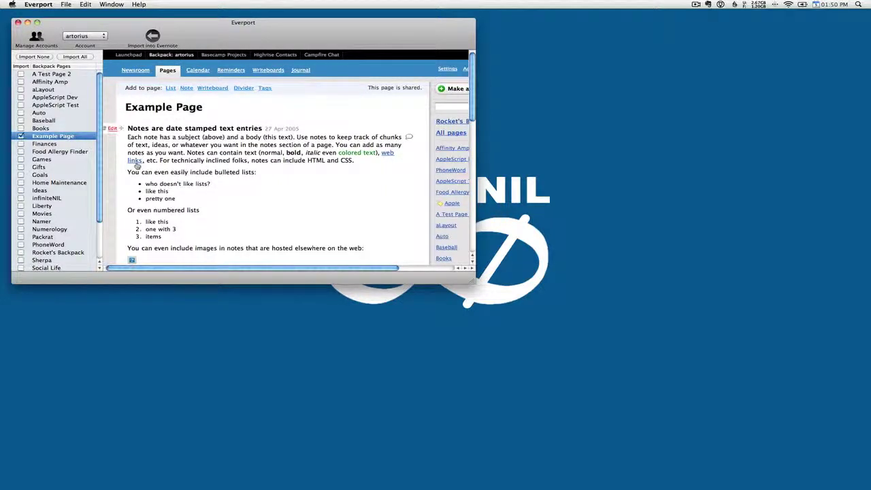
Launch Evernote, sync, expand the Backpack stack and open the Example Page notebook
mouse_move(864, 233)
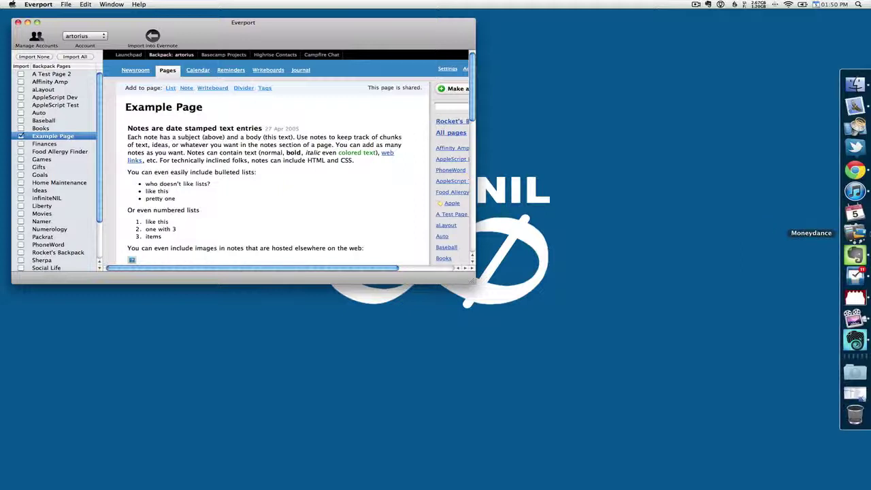
click(855, 255)
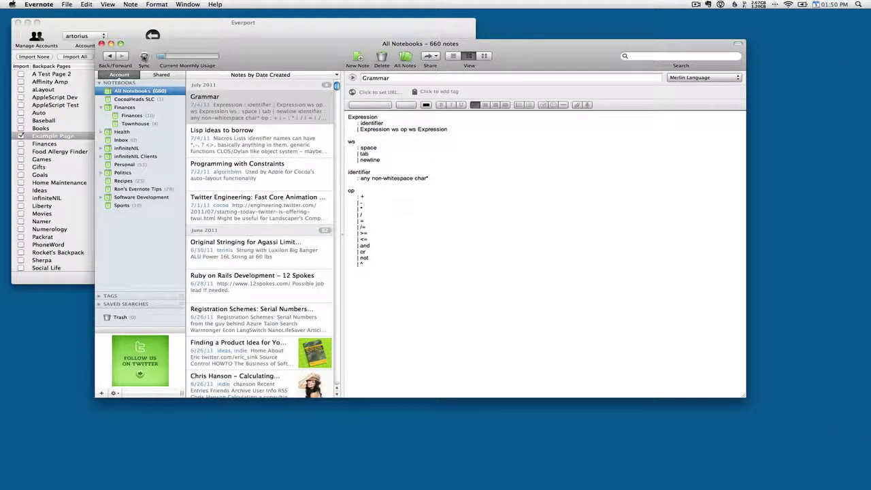
click(143, 57)
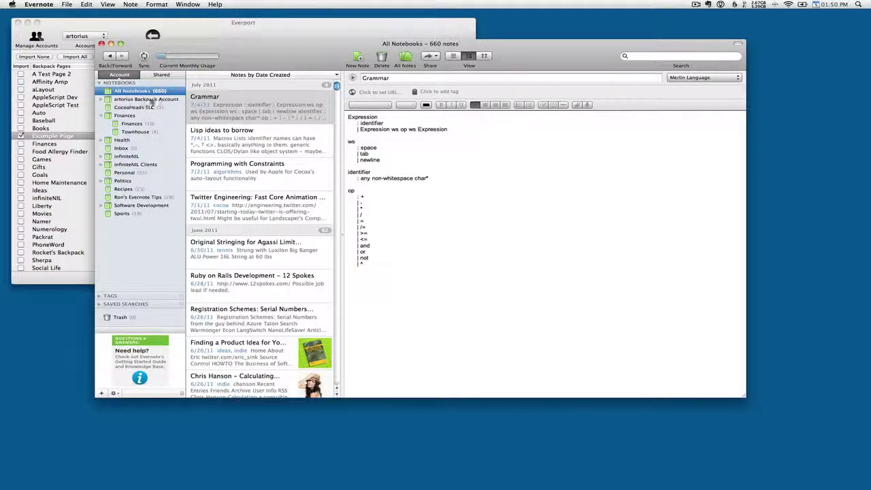
click(101, 100)
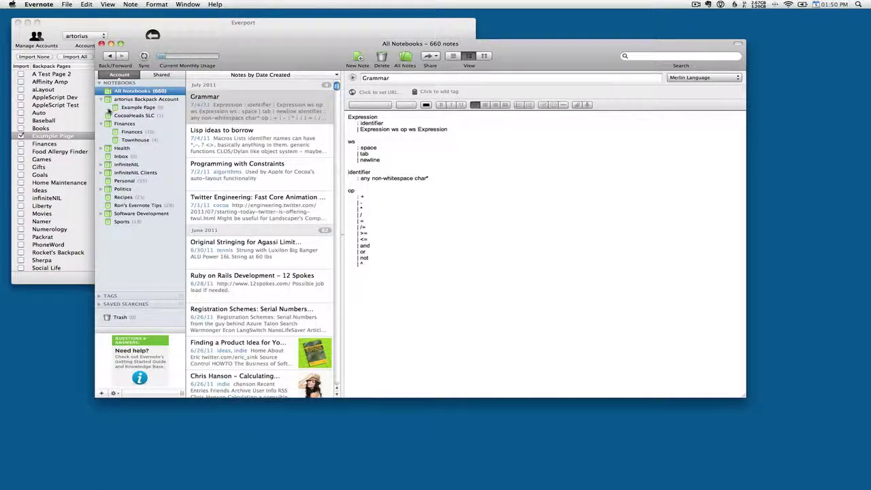
click(143, 108)
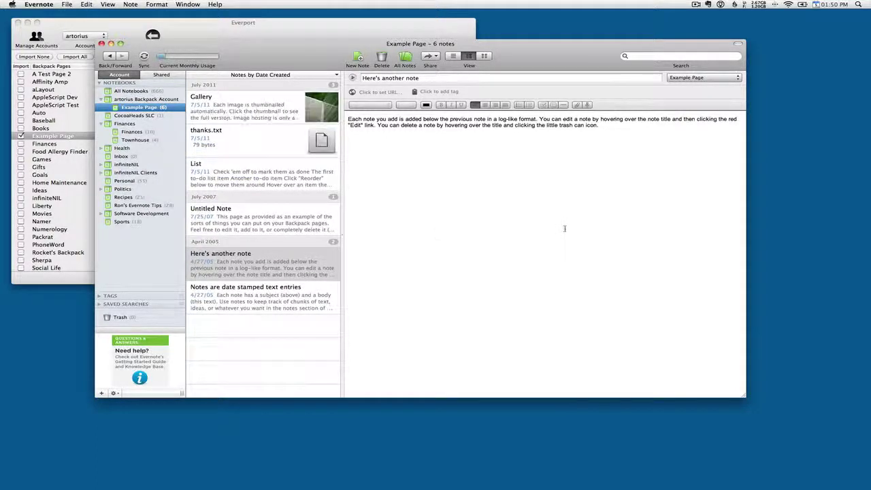
View Gallery, thanks.txt, List, Untitled Note, Here's another note and Notes are date stamped text entries
click(240, 109)
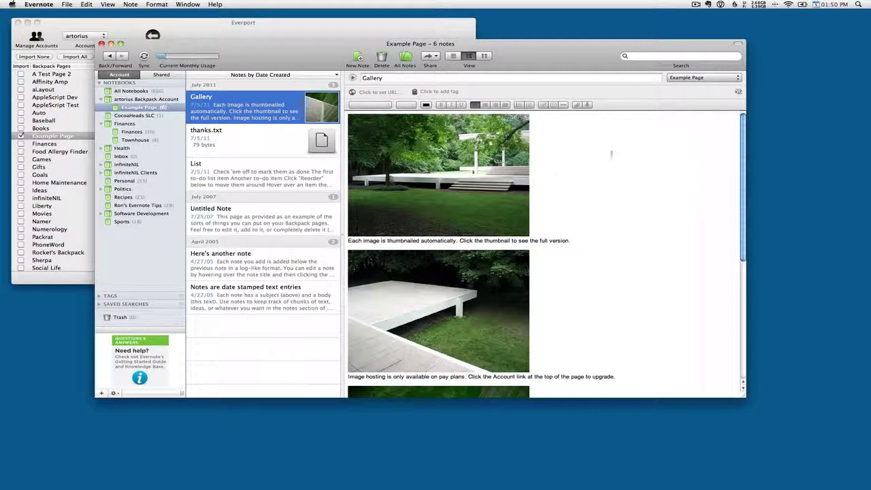
scroll(613, 160, down, 5)
scroll(616, 166, up, 5)
scroll(407, 240, down, 4)
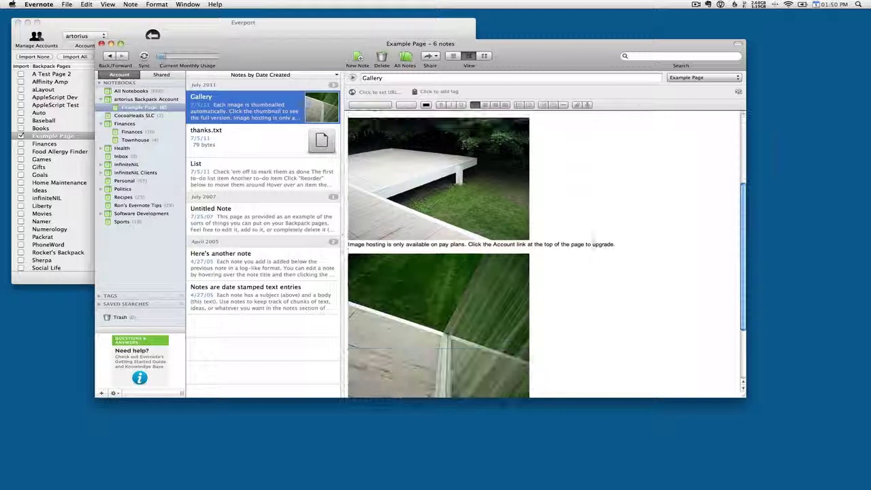
click(258, 136)
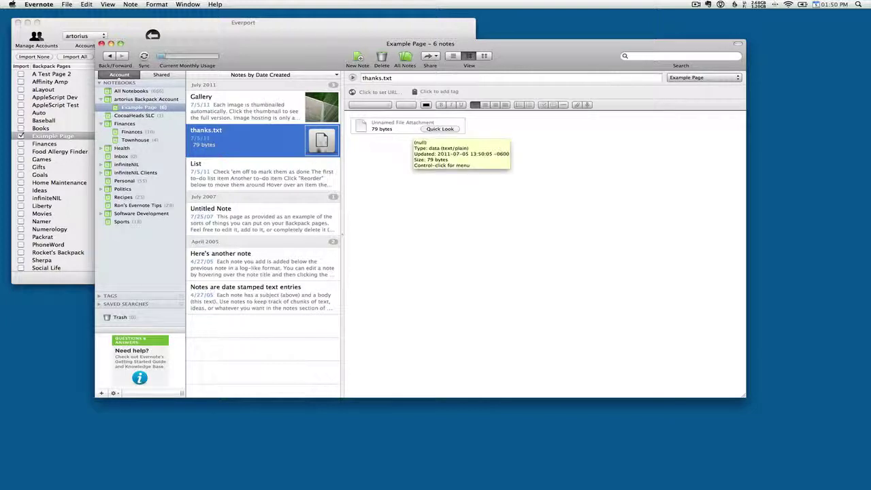
click(227, 177)
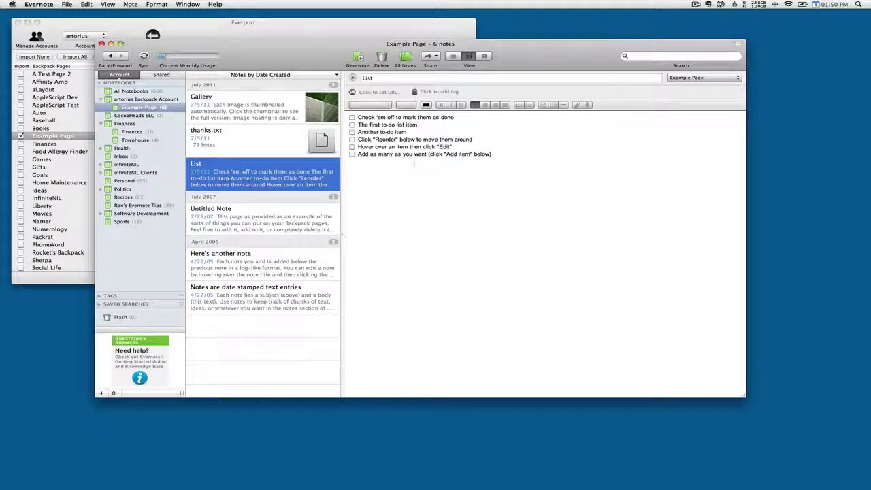
click(246, 215)
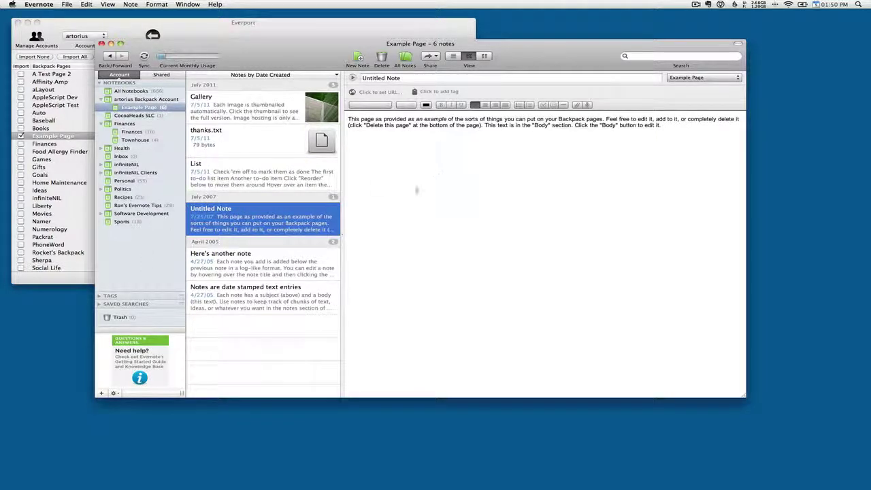
click(260, 259)
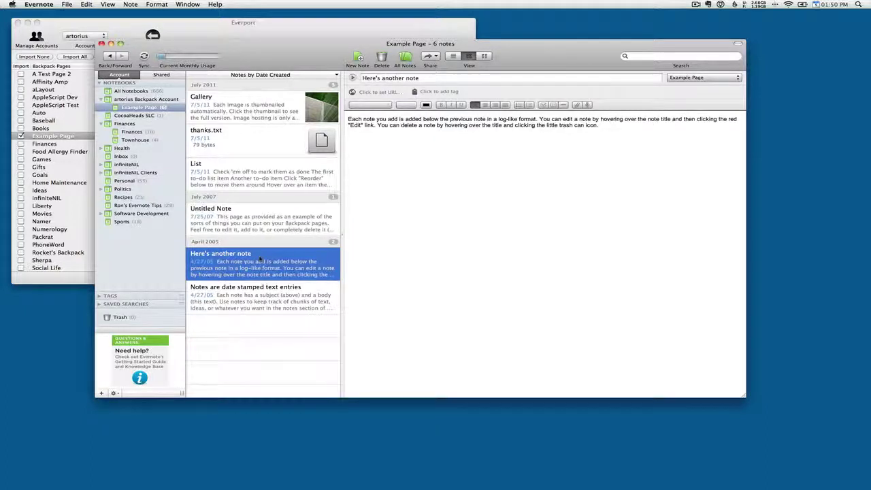
click(272, 303)
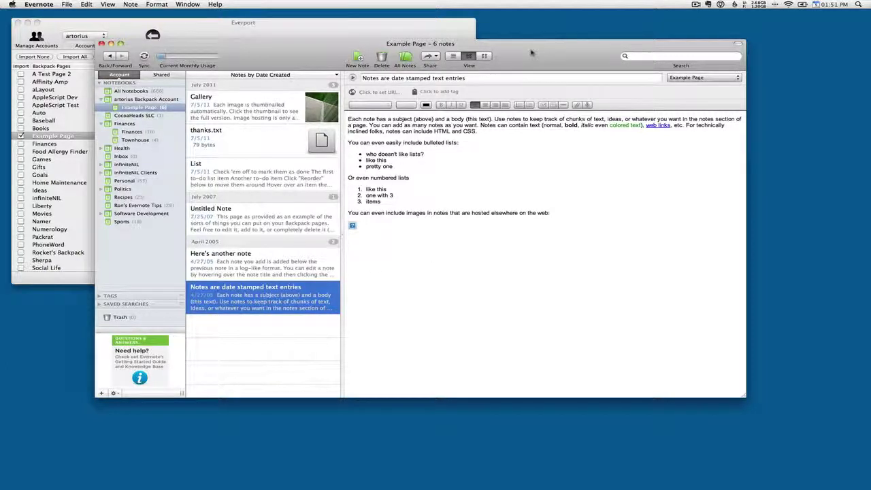
drag(533, 52, 523, 53)
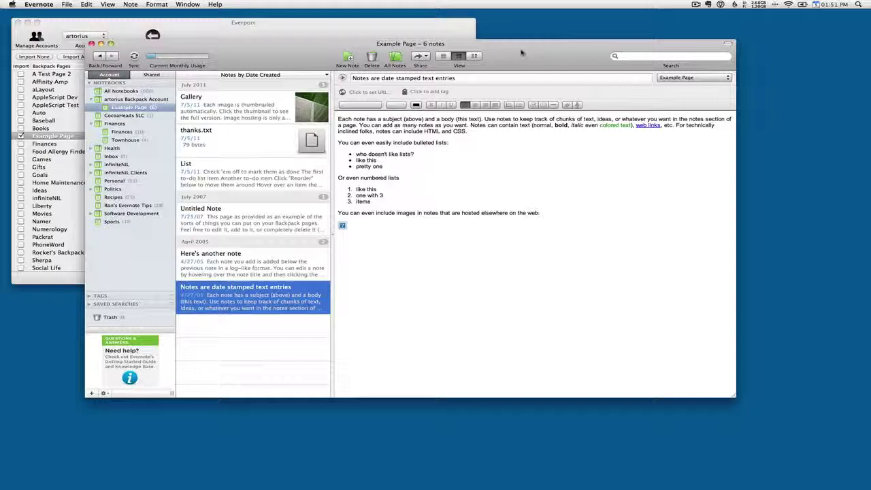